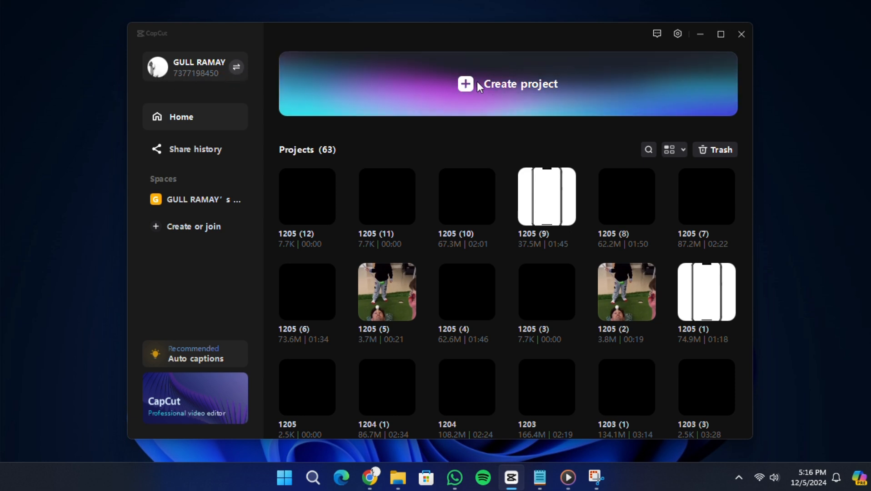
- Start a new blank project and switch the media panel to the Audio library
{"action": "left_click", "coordinate": [465, 85]}
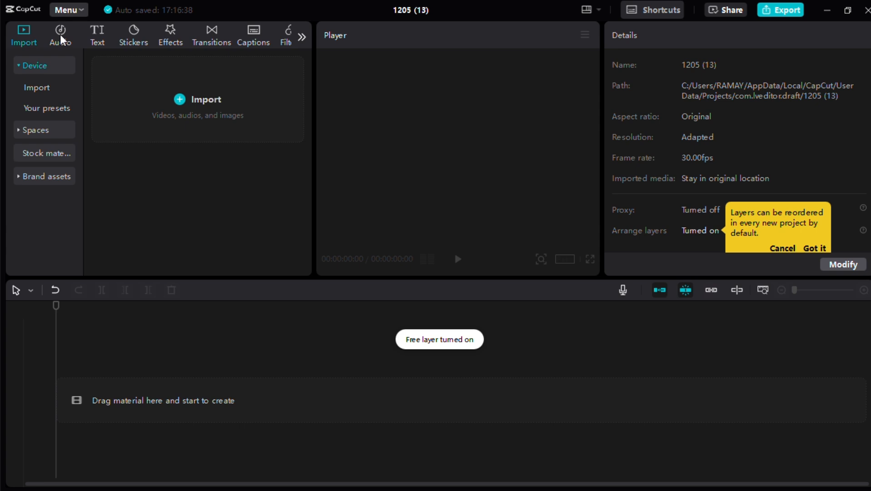
{"action": "left_click", "coordinate": [61, 35]}
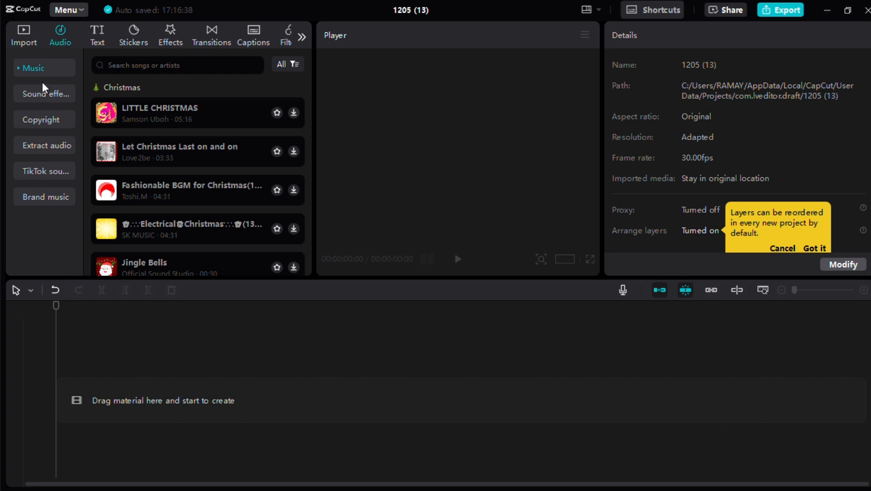
- Preview the TikTok sound 'OUT NOW Enzo Smooth Operator' and add it to the timeline
{"action": "left_click", "coordinate": [48, 173]}
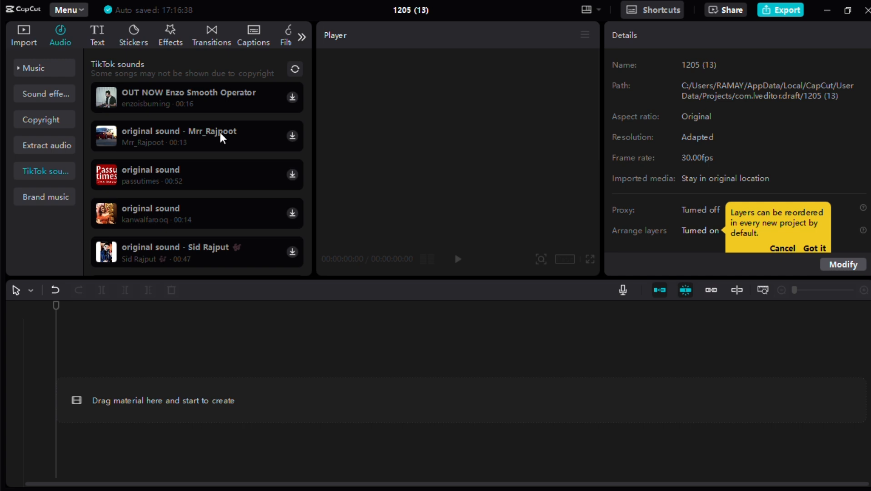
{"action": "scroll", "coordinate": [198, 179], "scroll_direction": "down", "scroll_amount": 4}
{"action": "scroll", "coordinate": [198, 178], "scroll_direction": "up", "scroll_amount": 4}
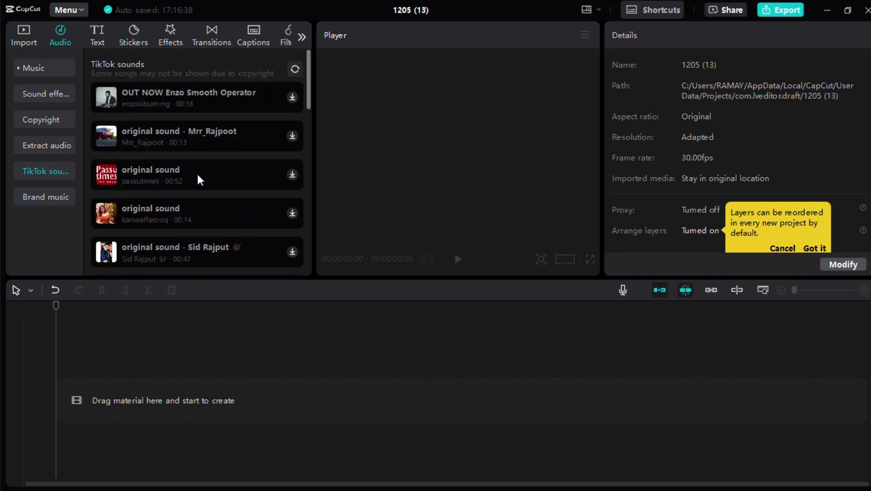
{"action": "left_click", "coordinate": [182, 99]}
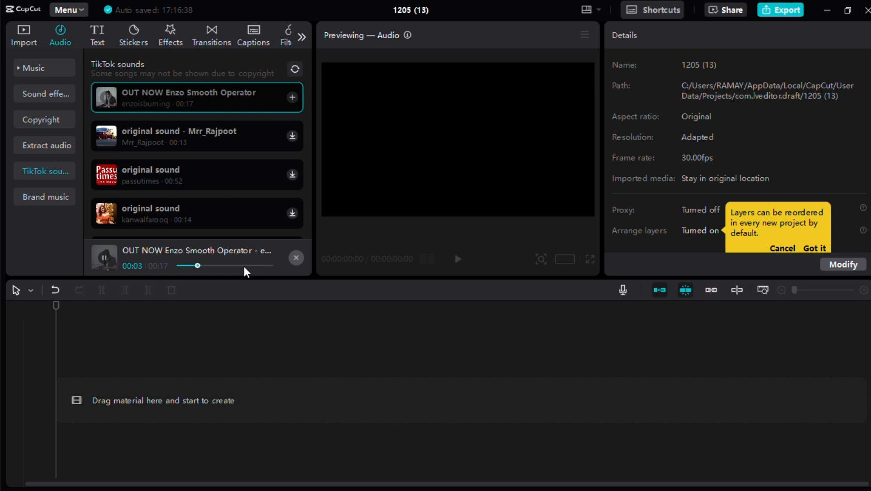
{"action": "left_click", "coordinate": [293, 99]}
{"action": "left_click", "coordinate": [214, 435]}
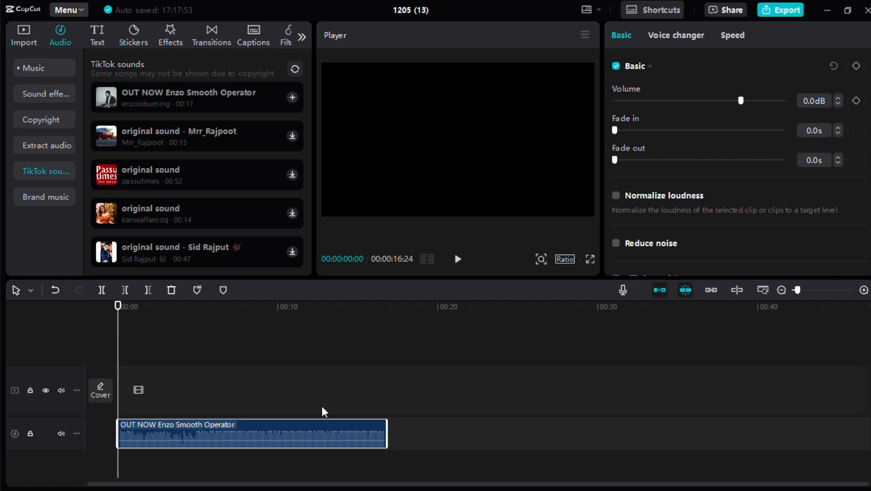
{"action": "mouse_move", "coordinate": [386, 434]}
{"action": "left_mouse_down"}
{"action": "mouse_move", "coordinate": [315, 445]}
{"action": "mouse_move", "coordinate": [459, 449]}
{"action": "left_mouse_up"}
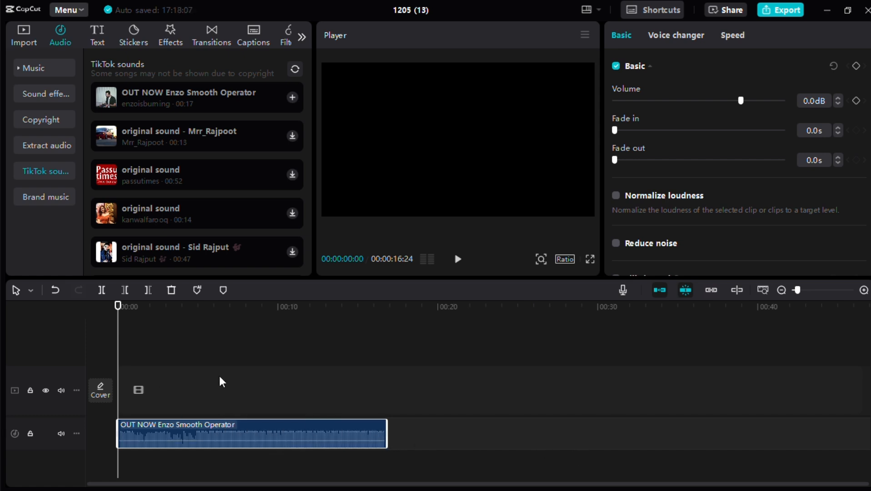